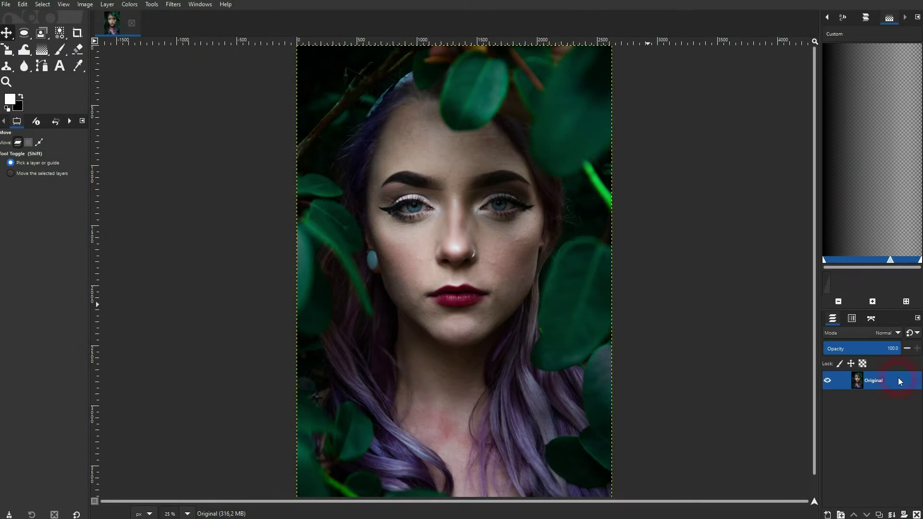
# - Duplicate the Original layer, rename the copy 'Light', and keep Light selected
pyautogui.click(886, 493)
pyautogui.click(879, 515)
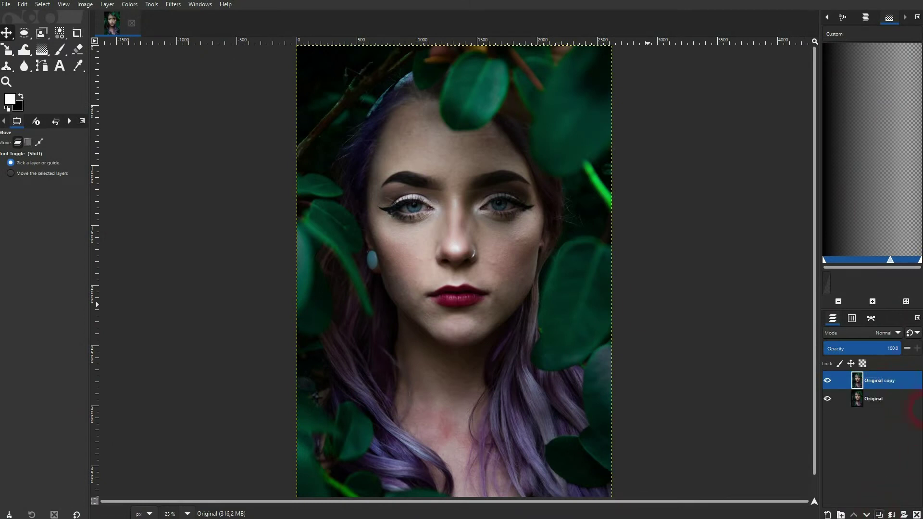
pyautogui.doubleClick(891, 383)
pyautogui.write('Light')
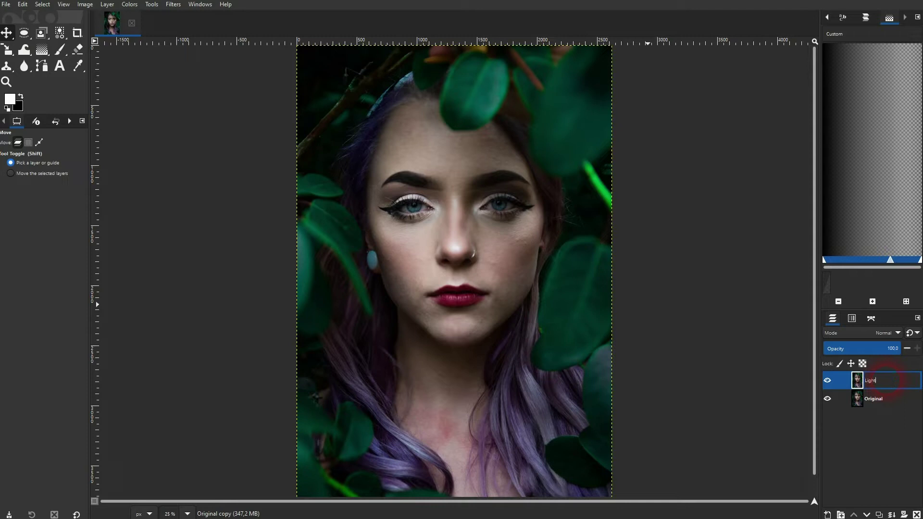
pyautogui.press('Return')
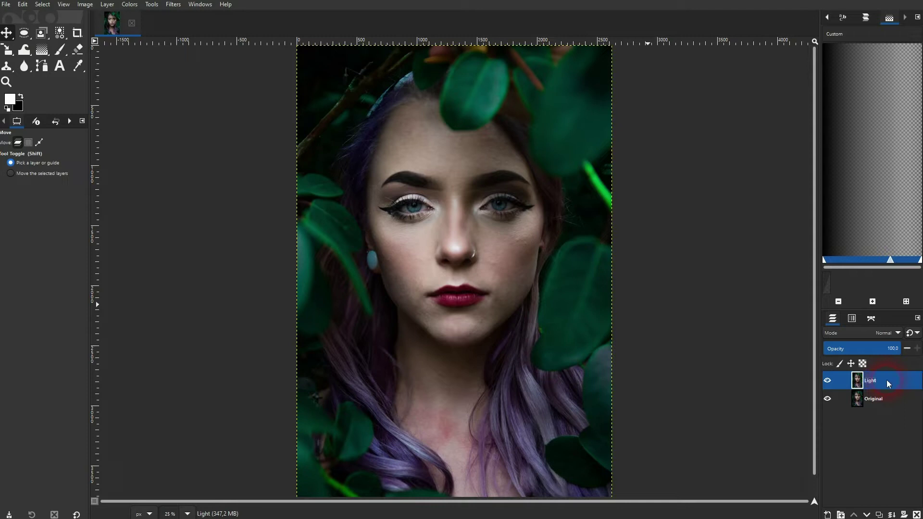
pyautogui.click(871, 401)
pyautogui.click(874, 383)
pyautogui.click(169, 27)
# - Open the Light and Shadow > Lighting Effects filter and move its dialog out of the way
pyautogui.click(169, 6)
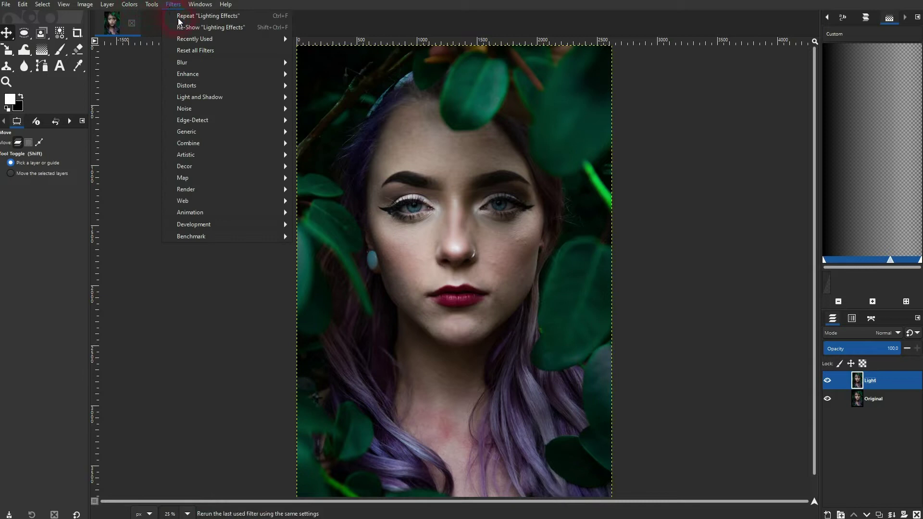
pyautogui.click(223, 99)
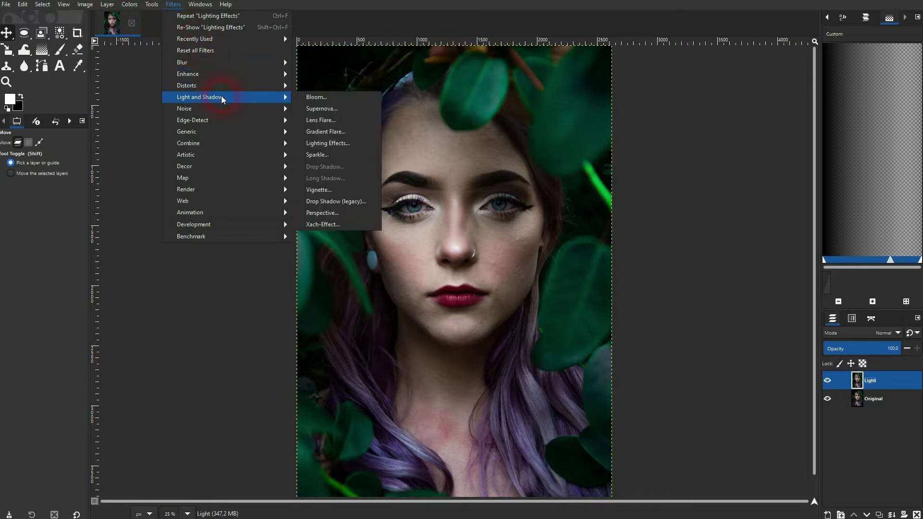
pyautogui.click(345, 144)
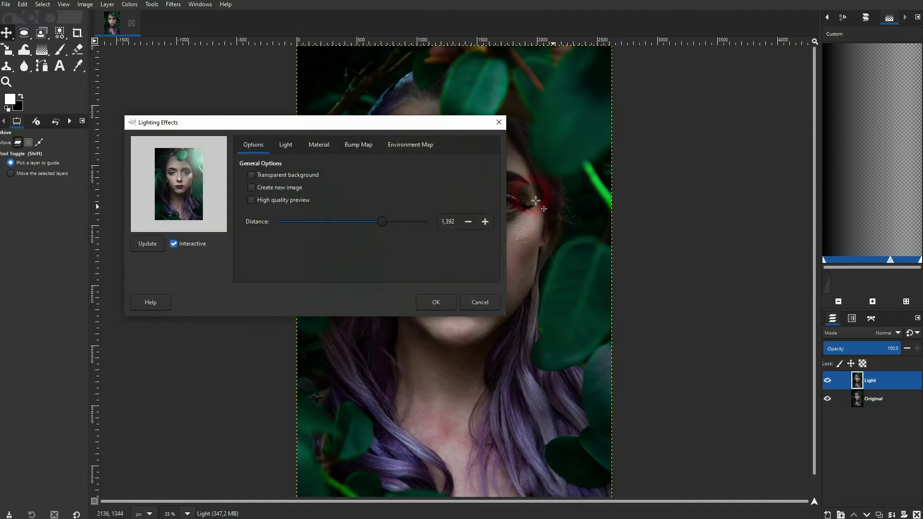
pyautogui.moveTo(340, 124); pyautogui.dragTo(398, 143)
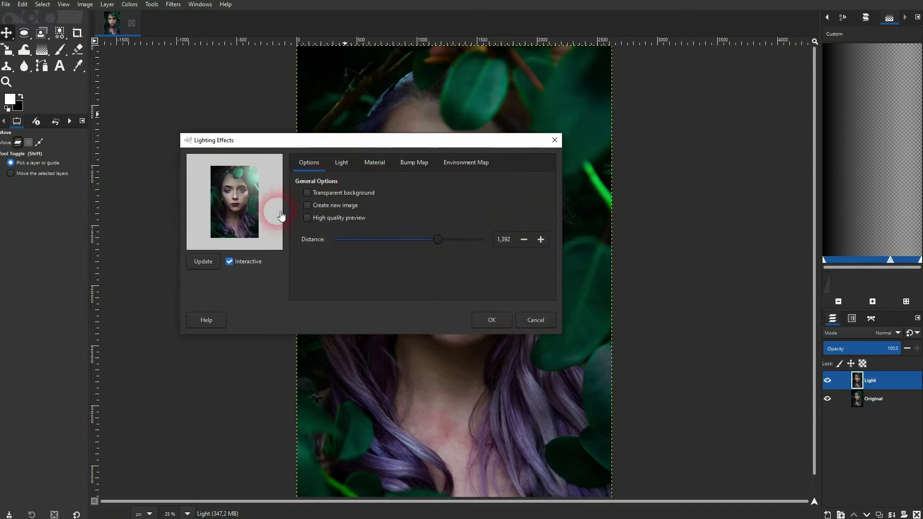
pyautogui.moveTo(272, 208); pyautogui.dragTo(269, 186)
# - Select Light 1 and move it toward the photo's top right in the preview
pyautogui.click(323, 166)
pyautogui.click(340, 162)
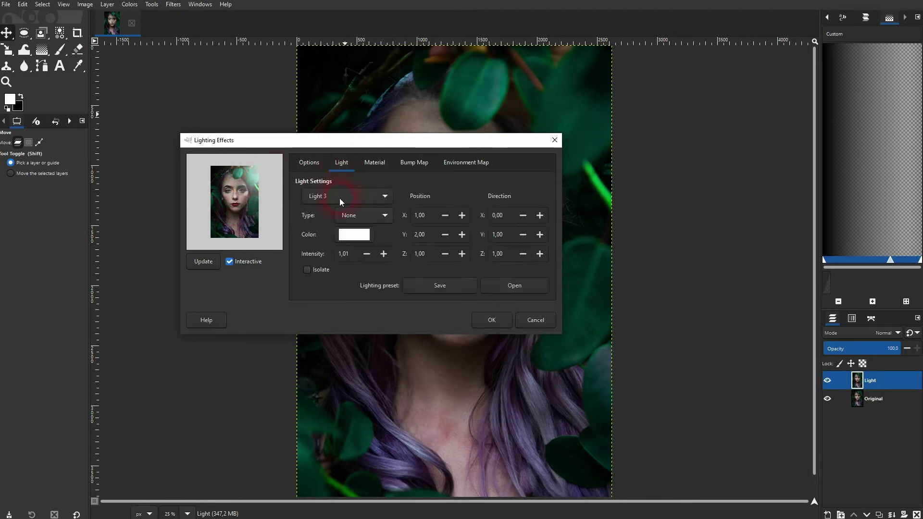
pyautogui.click(339, 198)
pyautogui.click(327, 172)
pyautogui.moveTo(256, 171); pyautogui.dragTo(237, 196)
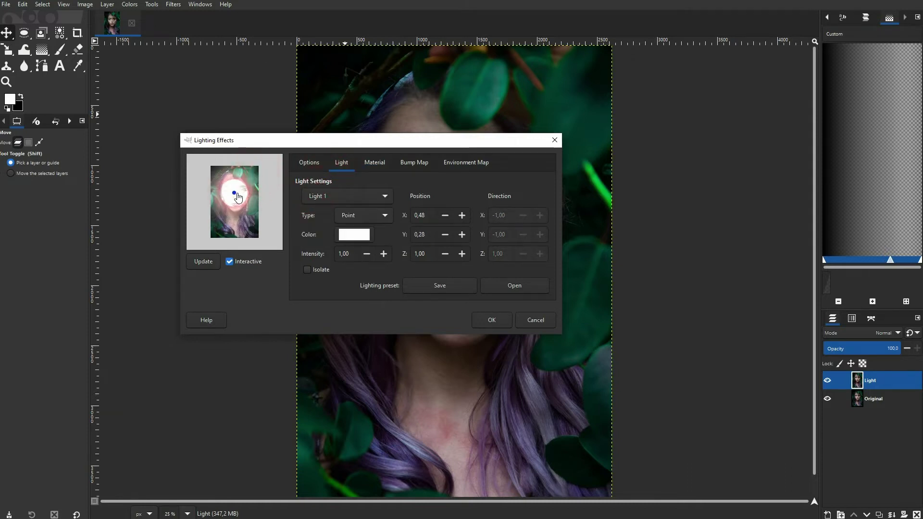
# - Lower the observer distance to 0.400, leaving Transparent background off after toggling it
pyautogui.click(309, 162)
pyautogui.moveTo(430, 243); pyautogui.dragTo(362, 241)
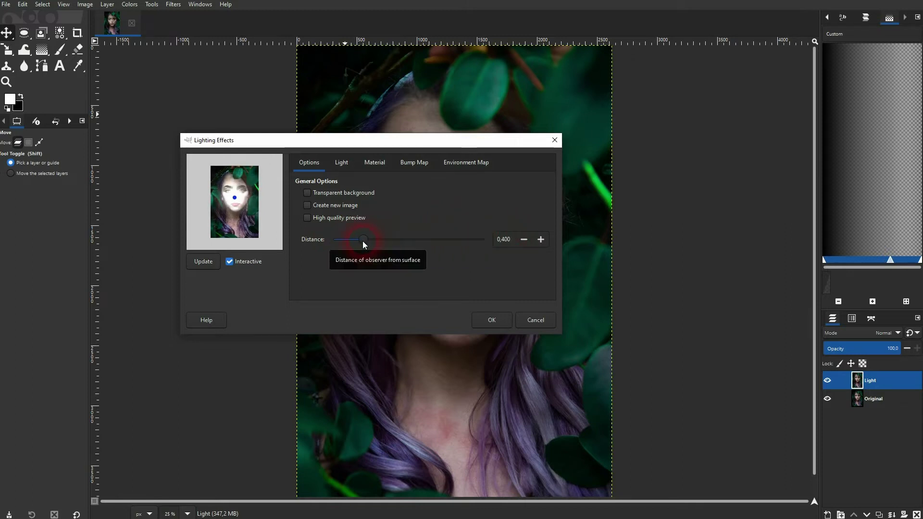
pyautogui.click(309, 192)
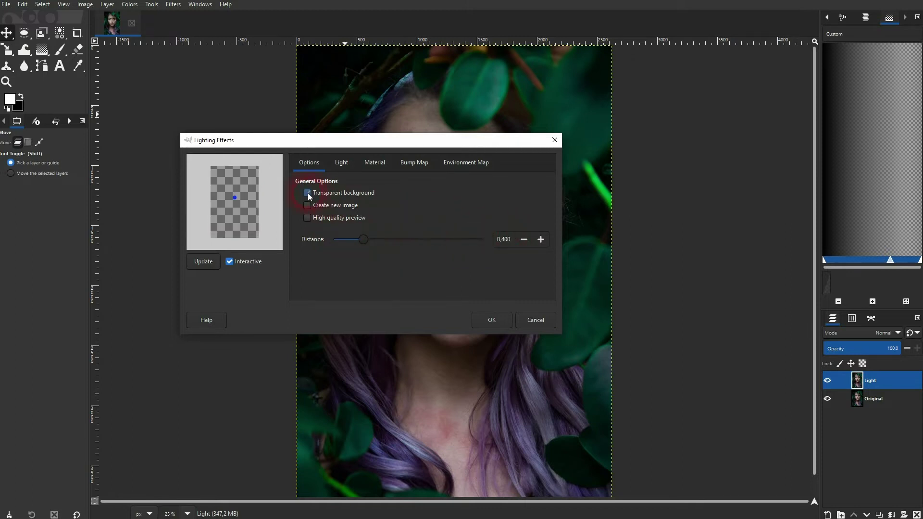
pyautogui.click(308, 193)
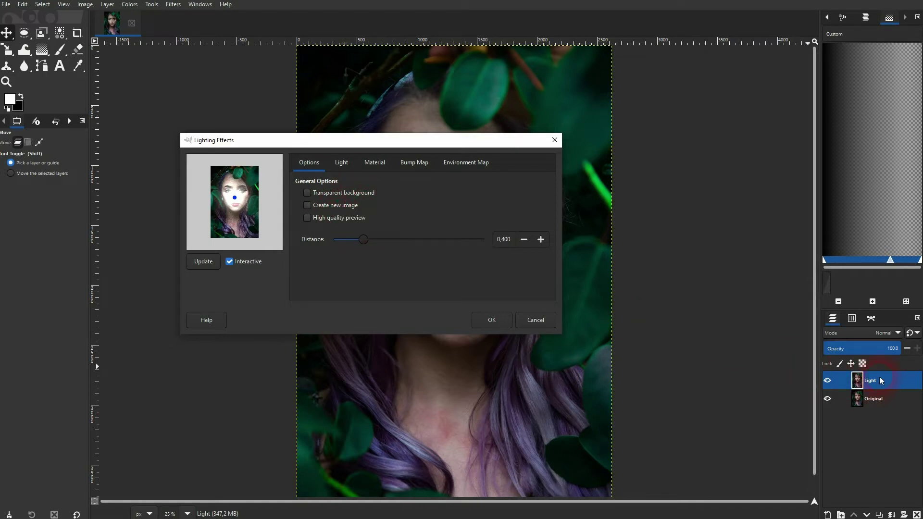
pyautogui.click(343, 164)
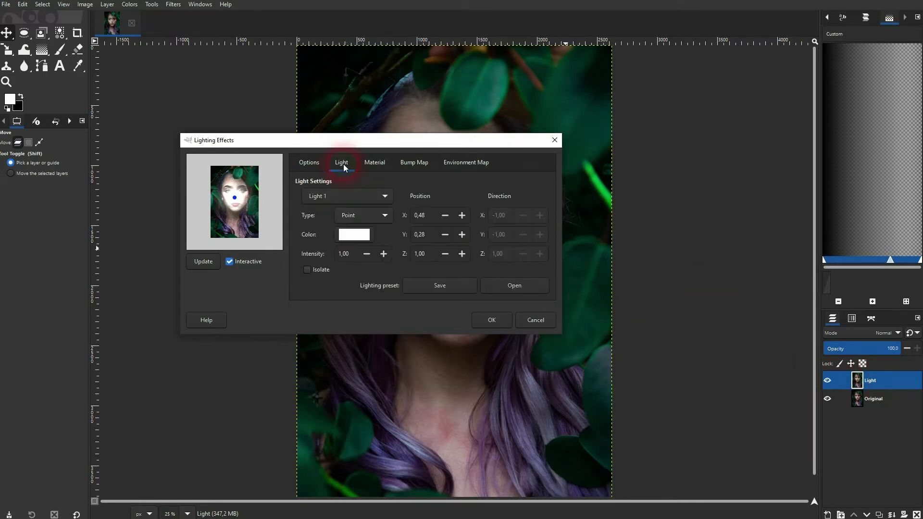
# - Cycle through Lights 6, 5 and 4 back to Light 1 and set its intensity to 10
pyautogui.click(341, 194)
pyautogui.click(337, 263)
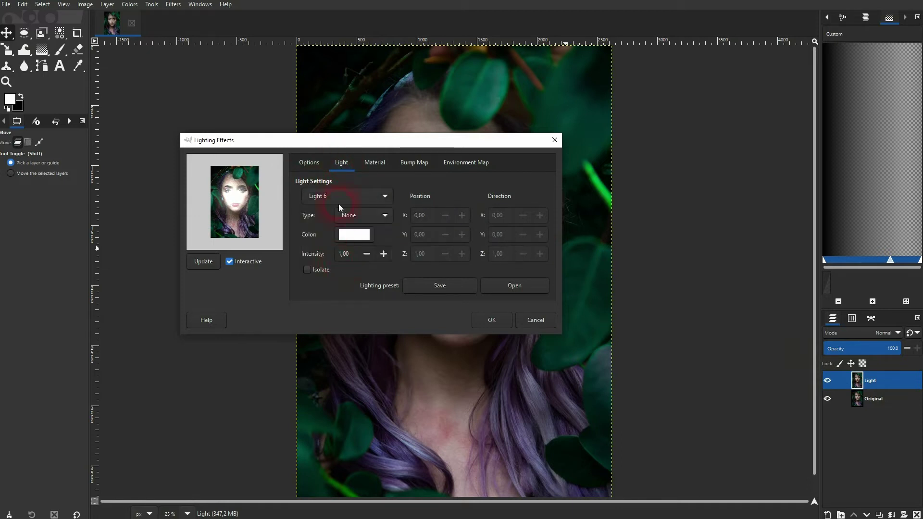
pyautogui.click(344, 196)
pyautogui.click(341, 185)
pyautogui.click(337, 202)
pyautogui.click(340, 189)
pyautogui.click(347, 194)
pyautogui.click(337, 155)
pyautogui.moveTo(351, 254); pyautogui.dragTo(332, 256)
pyautogui.click(434, 213)
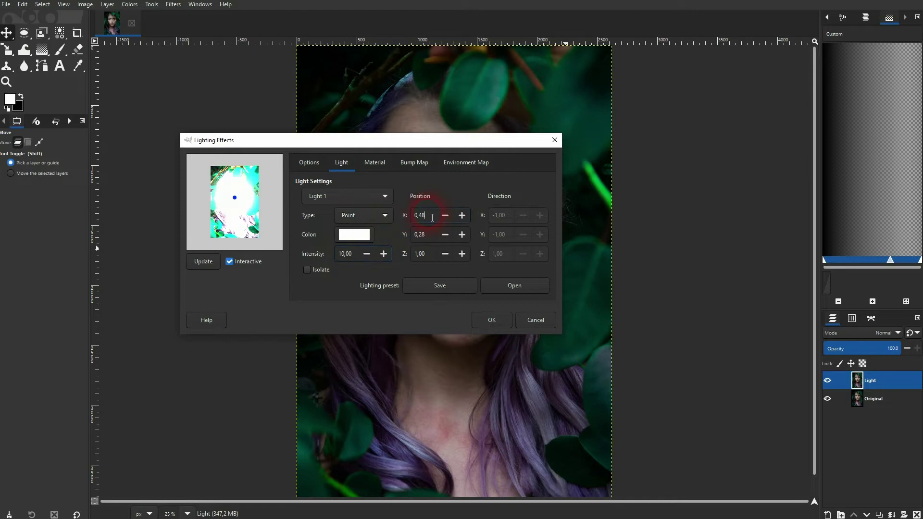
# - Try red, blue and green light colours, then settle on white ffffff for Light 1
pyautogui.click(366, 235)
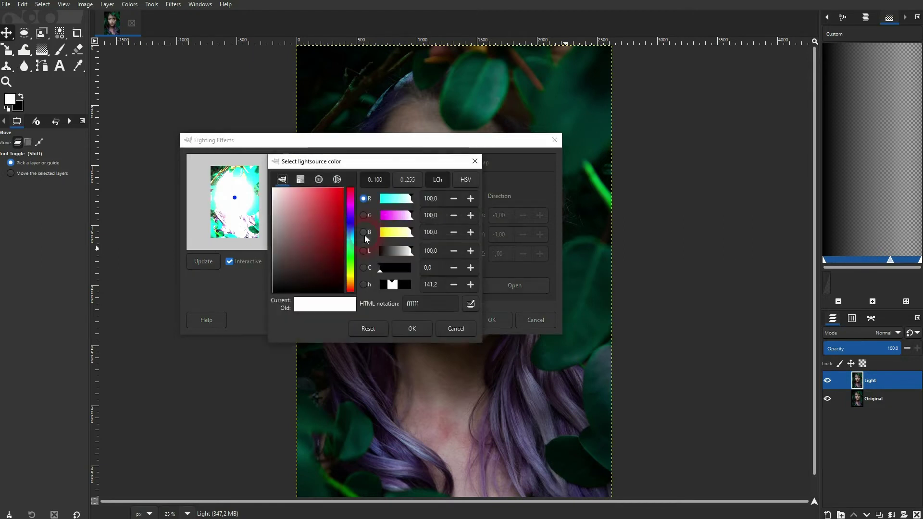
pyautogui.click(317, 230)
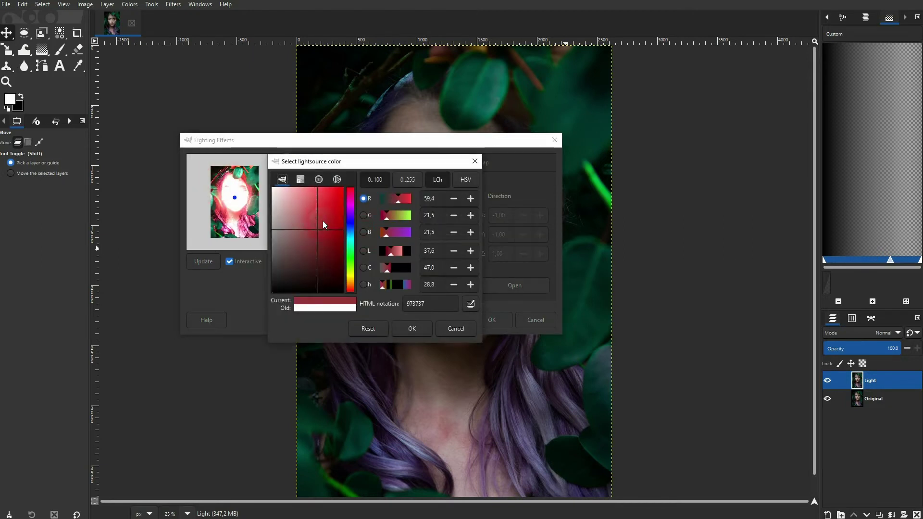
pyautogui.click(338, 190)
pyautogui.click(351, 221)
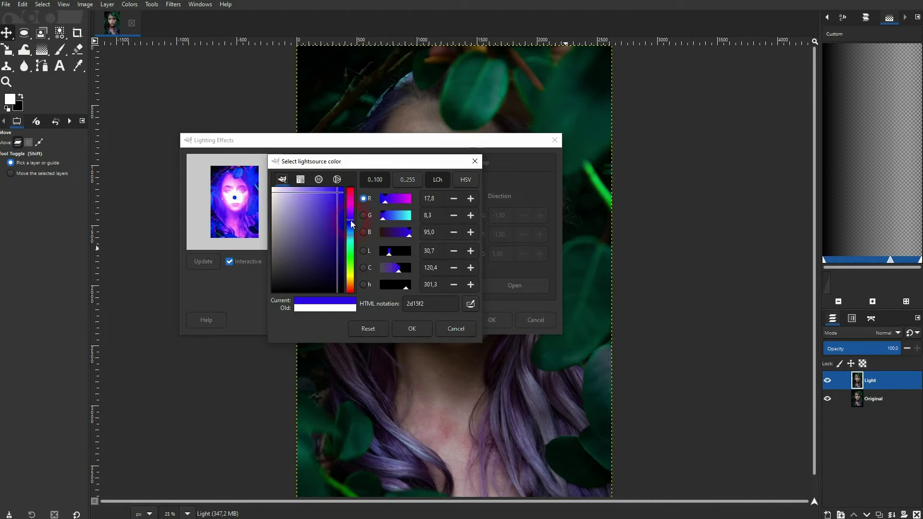
pyautogui.click(353, 266)
pyautogui.click(291, 221)
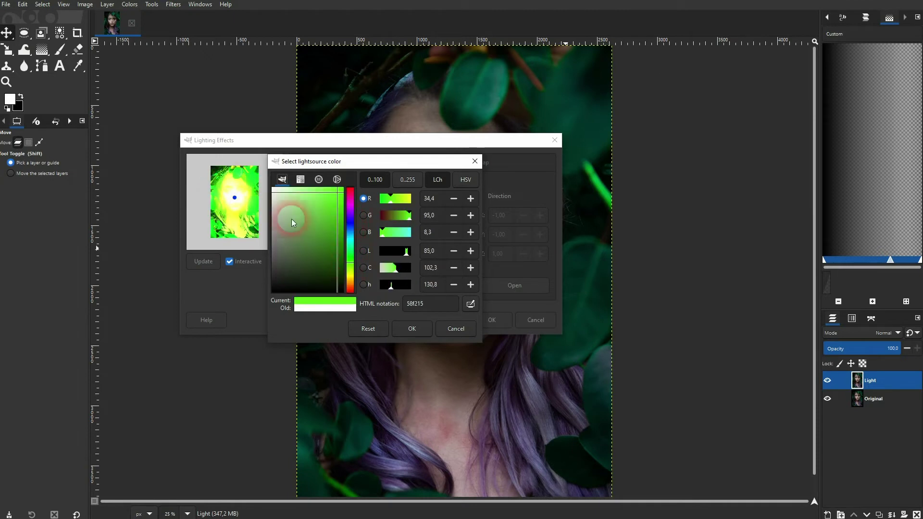
pyautogui.moveTo(311, 209); pyautogui.dragTo(229, 185)
pyautogui.click(454, 268)
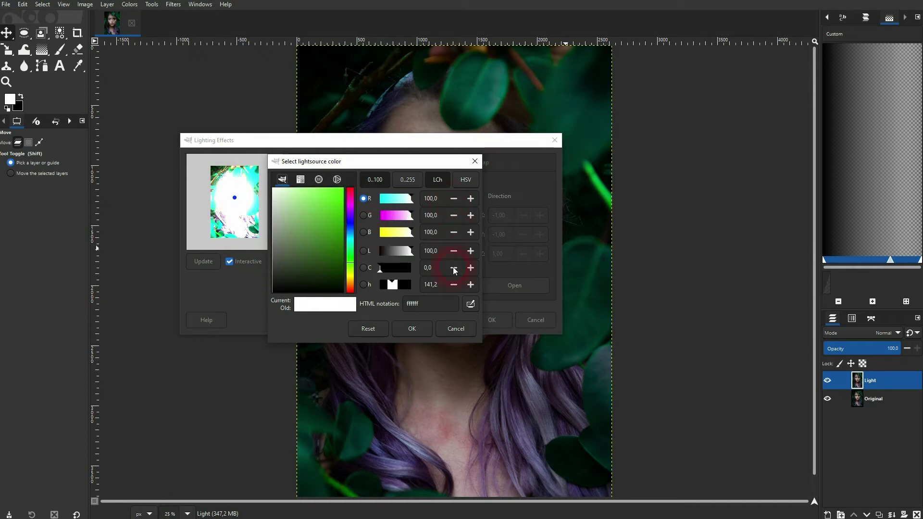
pyautogui.click(412, 329)
# - Set Light 1's intensity to 1 and move it toward the photo's upper right
pyautogui.click(324, 255)
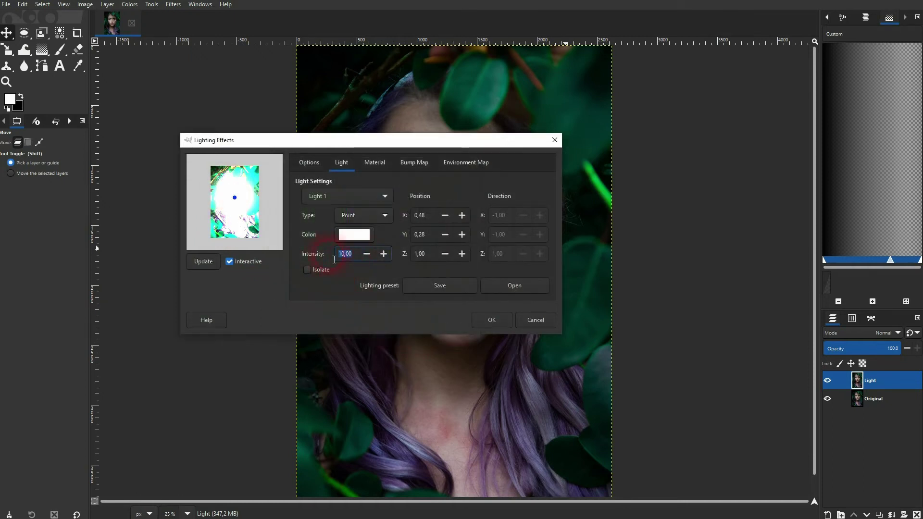
pyautogui.write('1')
pyautogui.click(434, 225)
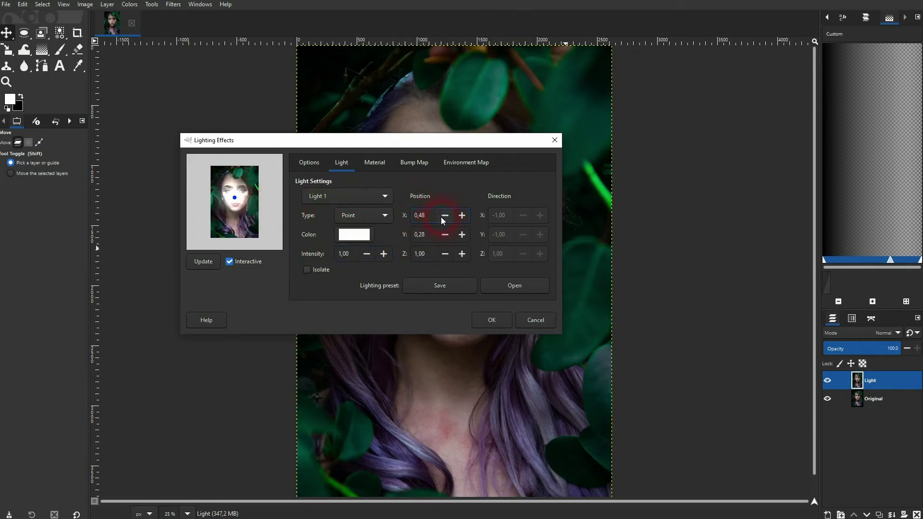
pyautogui.moveTo(234, 198); pyautogui.dragTo(248, 180)
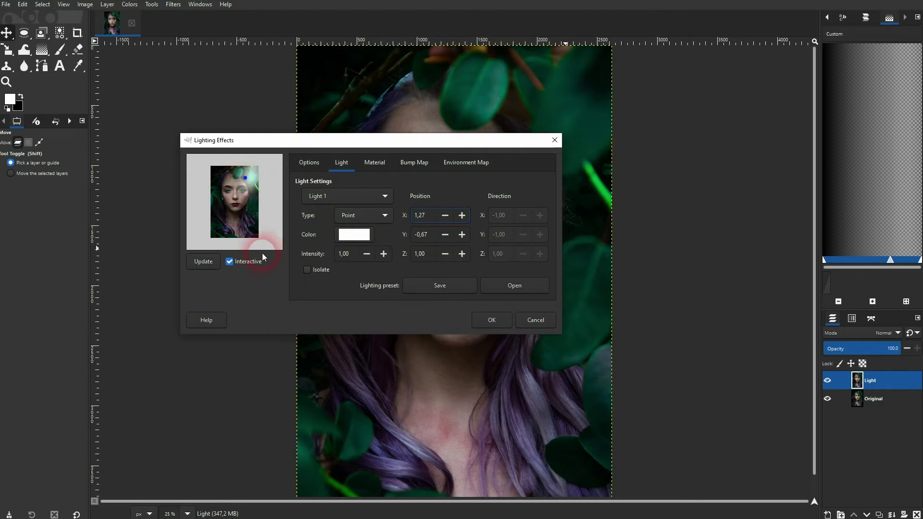
# - Make Light 1 a directional light aimed from the top-right (0.85, -1.30) at intensity 1.16
pyautogui.click(353, 215)
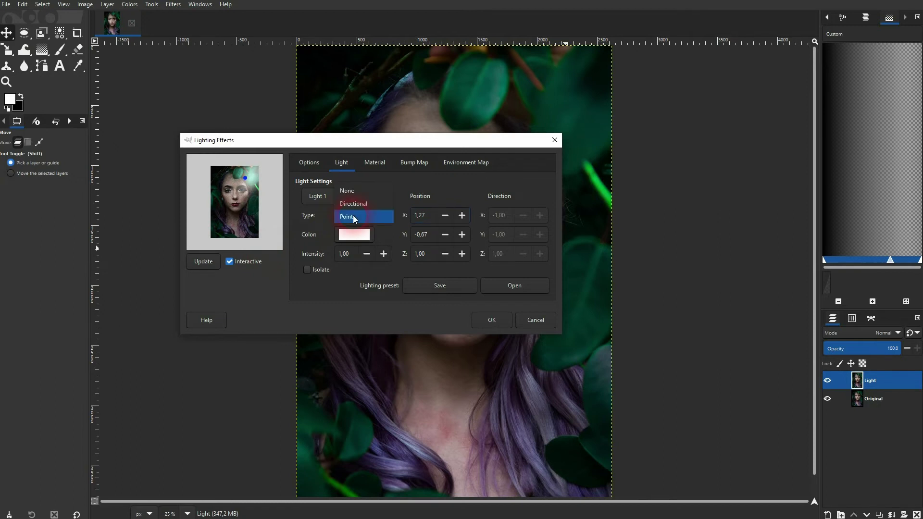
pyautogui.click(363, 190)
pyautogui.click(357, 212)
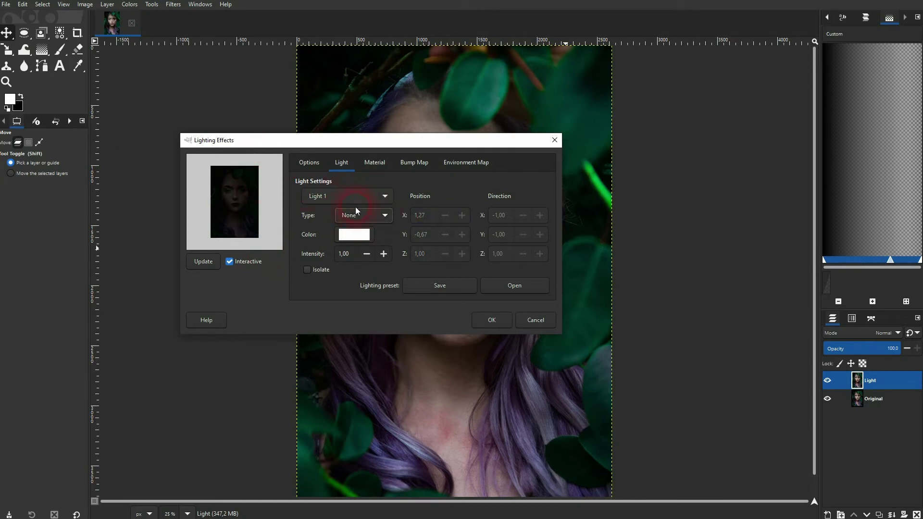
pyautogui.click(368, 231)
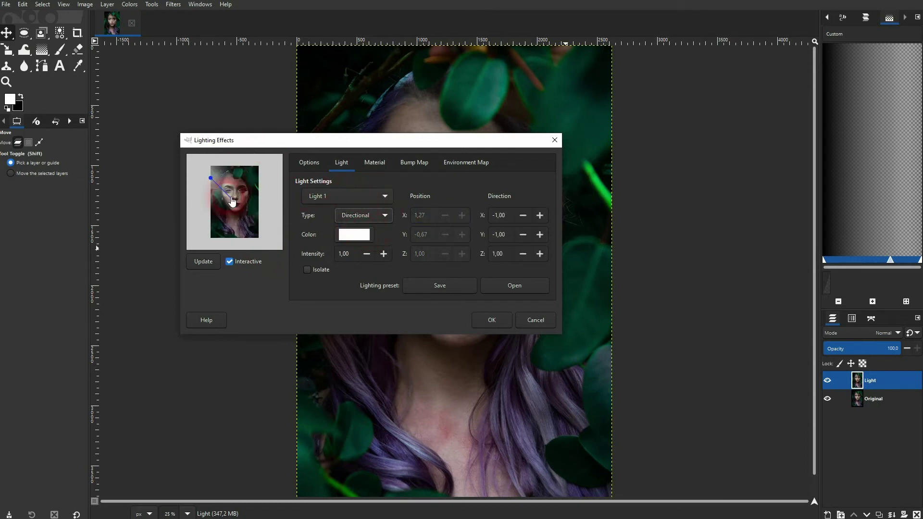
pyautogui.moveTo(210, 178); pyautogui.dragTo(243, 168)
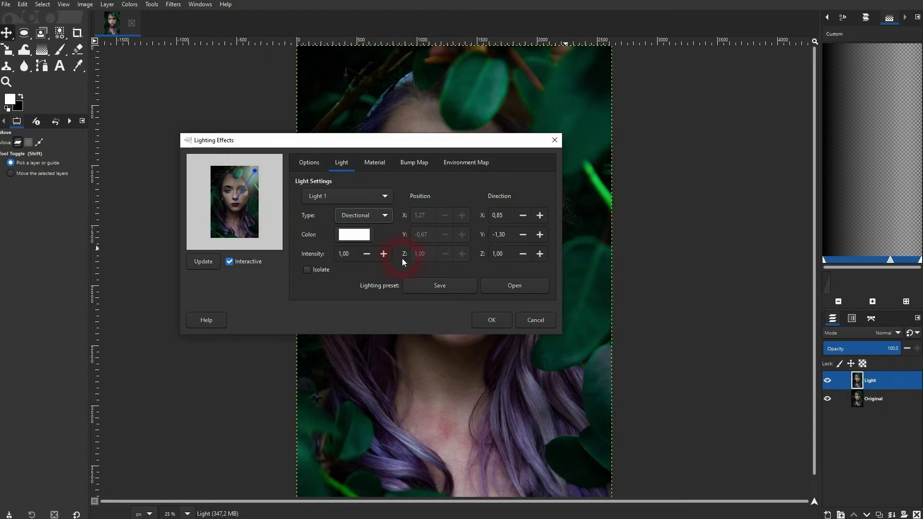
pyautogui.click(384, 255)
pyautogui.click(315, 162)
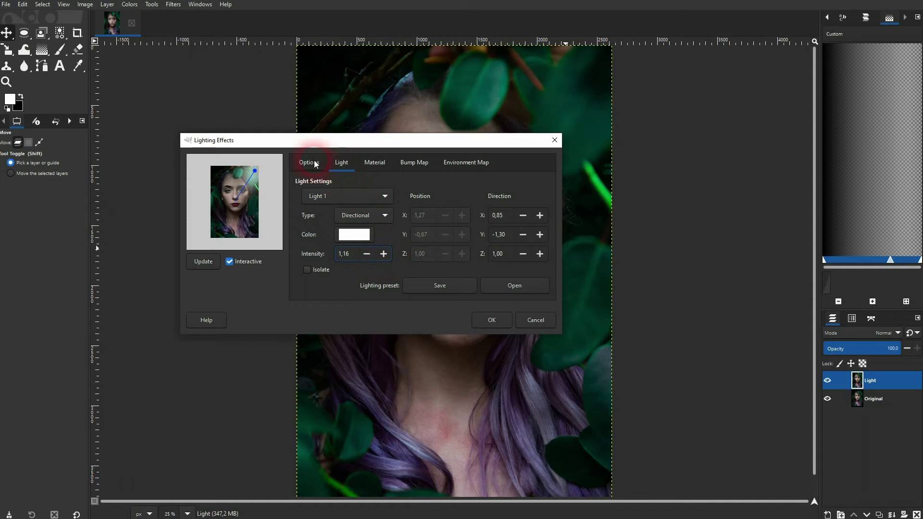
pyautogui.click(431, 266)
# - Fine-tune the observer distance and raise Light 1's intensity to 1.65
pyautogui.moveTo(366, 239)
pyautogui.mouseDown()
pyautogui.moveTo(485, 238)
pyautogui.moveTo(342, 240)
pyautogui.moveTo(364, 243)
pyautogui.mouseUp()
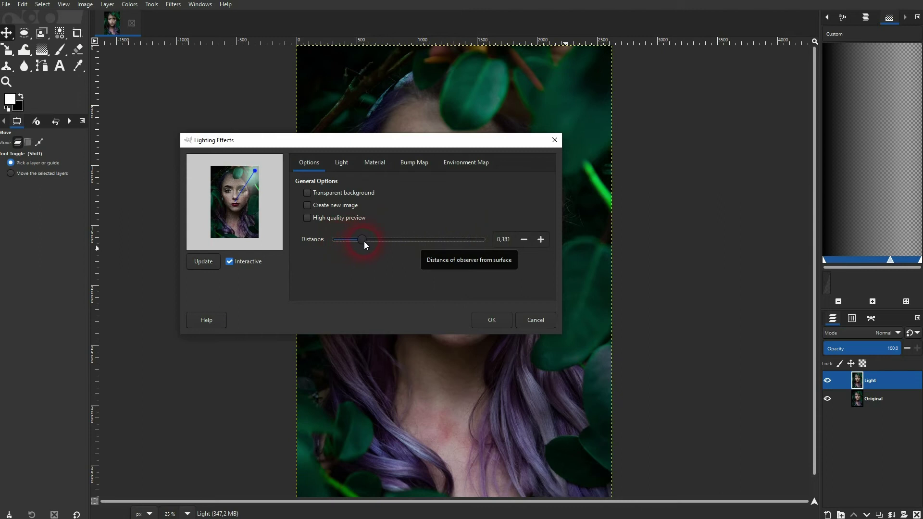
pyautogui.click(344, 163)
pyautogui.doubleClick(357, 255)
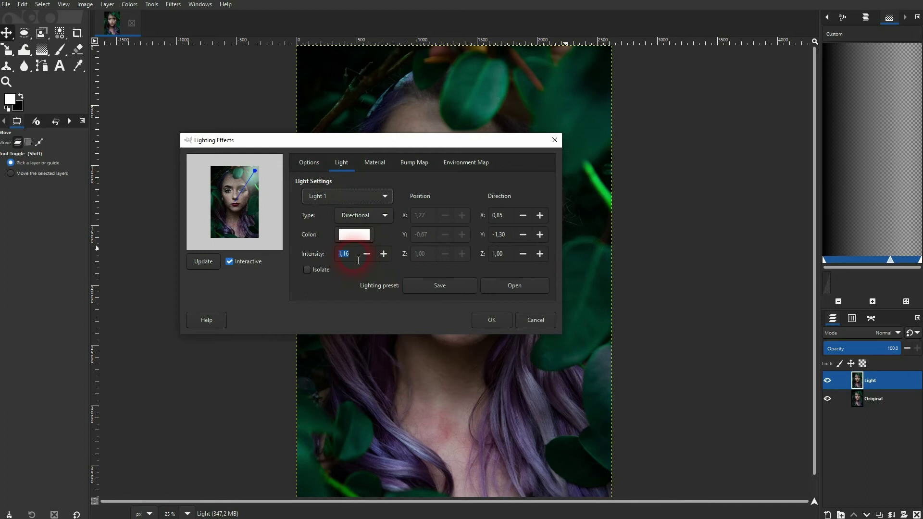
pyautogui.click(379, 255)
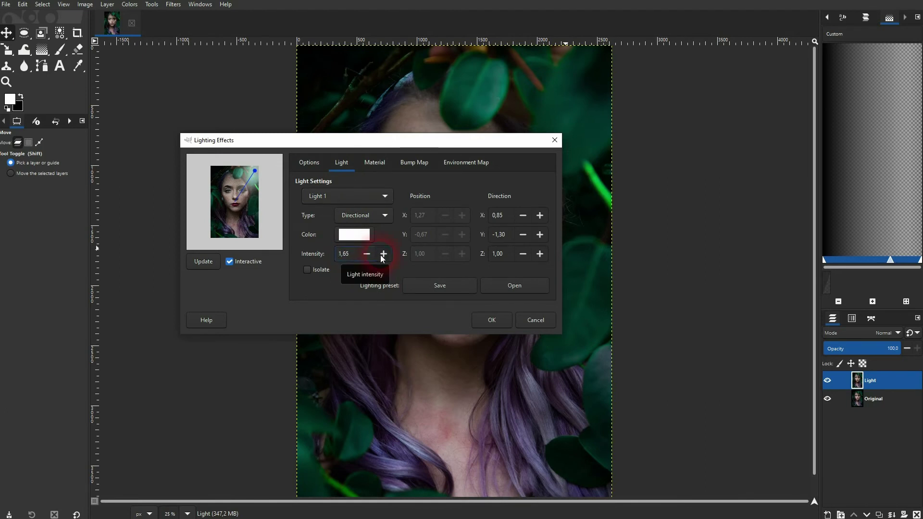
pyautogui.click(375, 163)
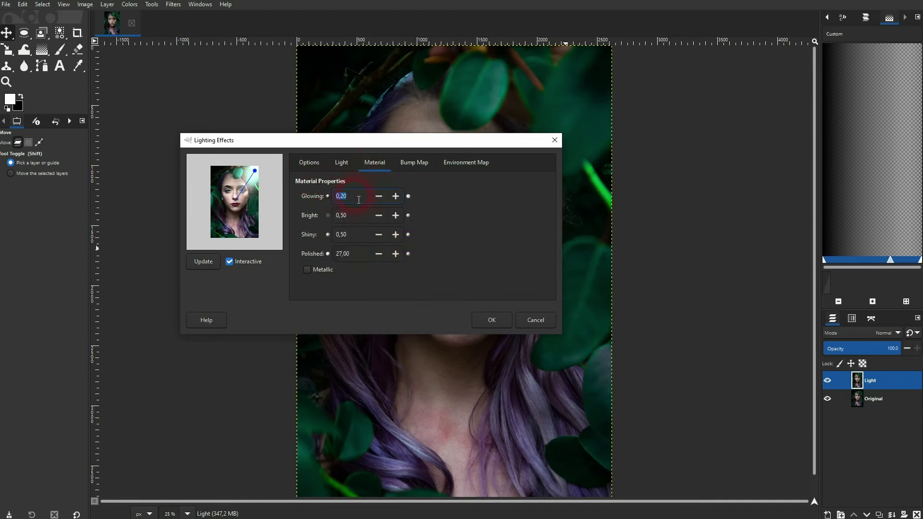
# - Try a Glowing value of 1.00, then set it back to 0.20
pyautogui.write('1')
pyautogui.click(360, 216)
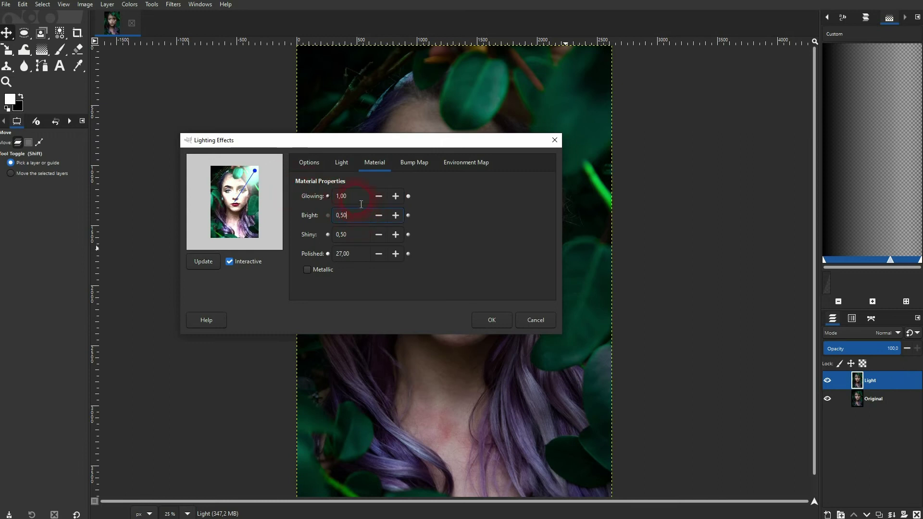
pyautogui.moveTo(360, 200); pyautogui.dragTo(327, 199)
pyautogui.write('0,2')
pyautogui.click(364, 221)
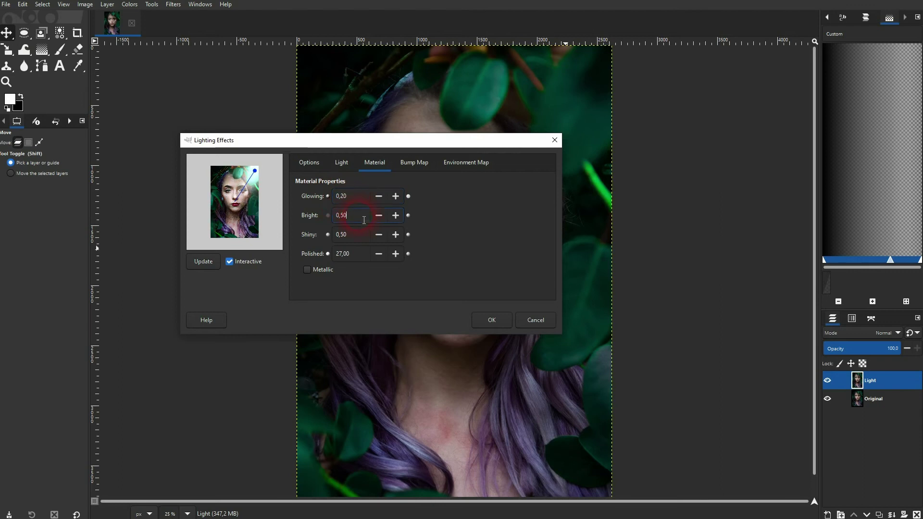
# - Toggle the metallic finish on and off, leaving the material non-metallic
pyautogui.click(308, 270)
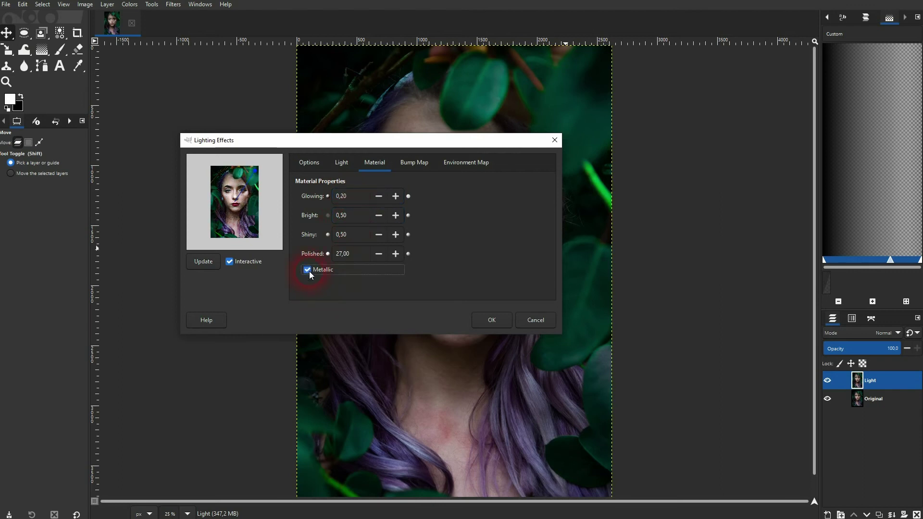
pyautogui.click(308, 271)
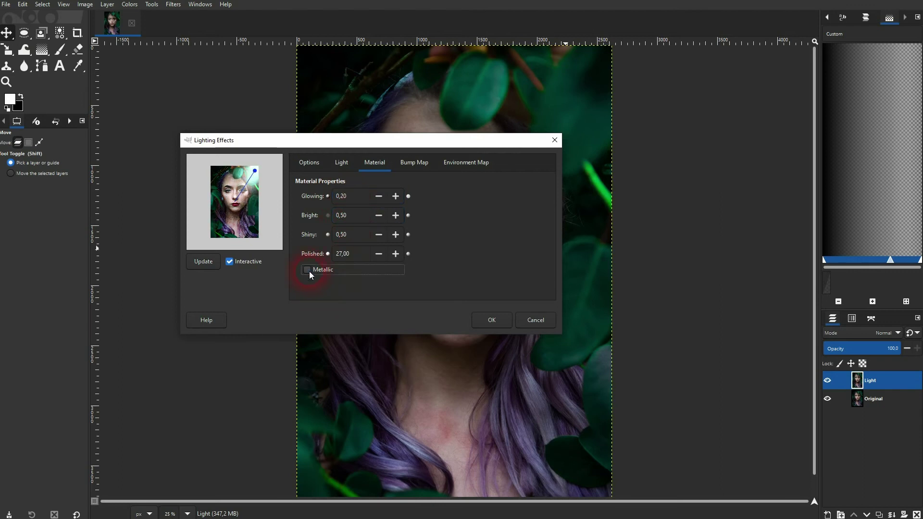
pyautogui.click(415, 163)
pyautogui.click(470, 159)
# - Try enabling bump mapping, then leave it switched off
pyautogui.click(414, 163)
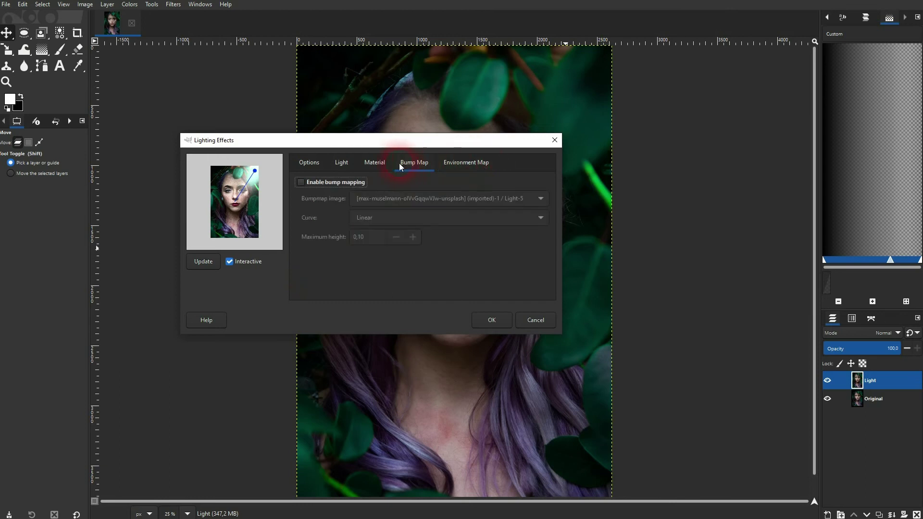
pyautogui.click(368, 163)
pyautogui.click(423, 166)
pyautogui.click(301, 183)
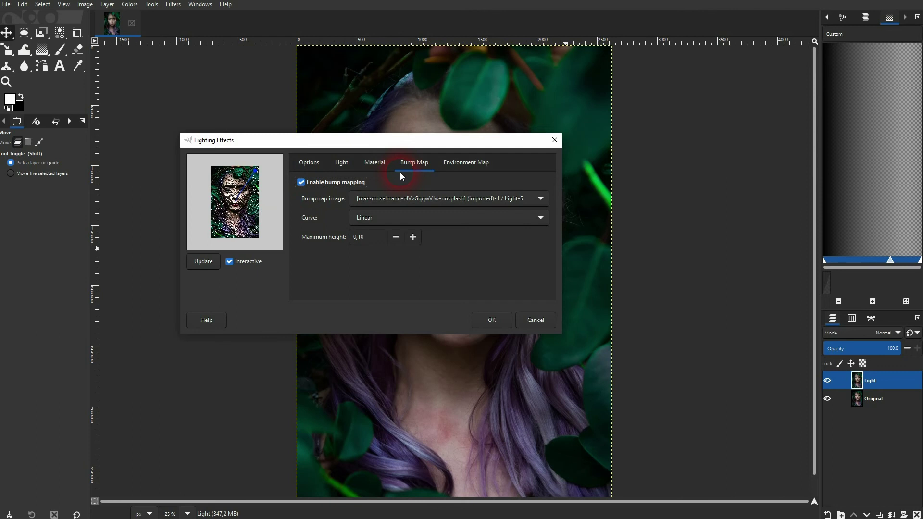
pyautogui.click(301, 183)
# - Try environment mapping, switch it off, and return to the general Options tab
pyautogui.click(460, 163)
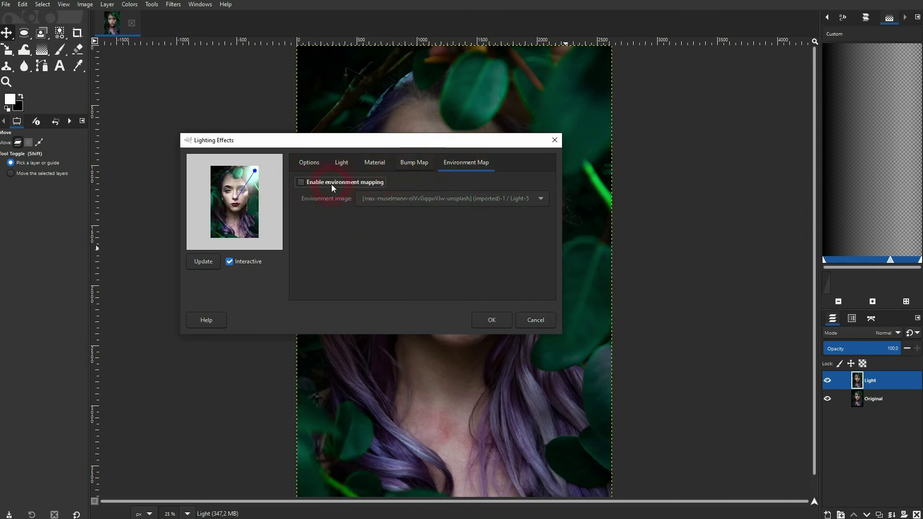
pyautogui.click(306, 182)
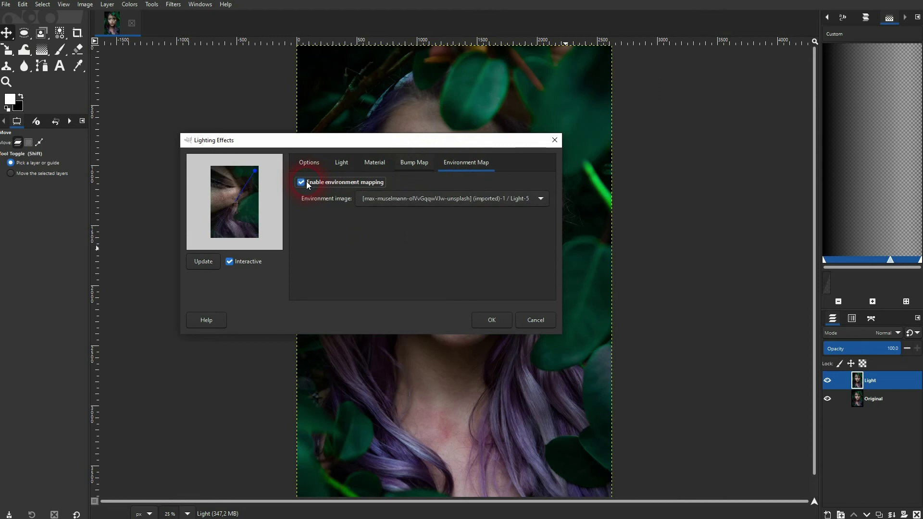
pyautogui.click(302, 182)
pyautogui.click(376, 162)
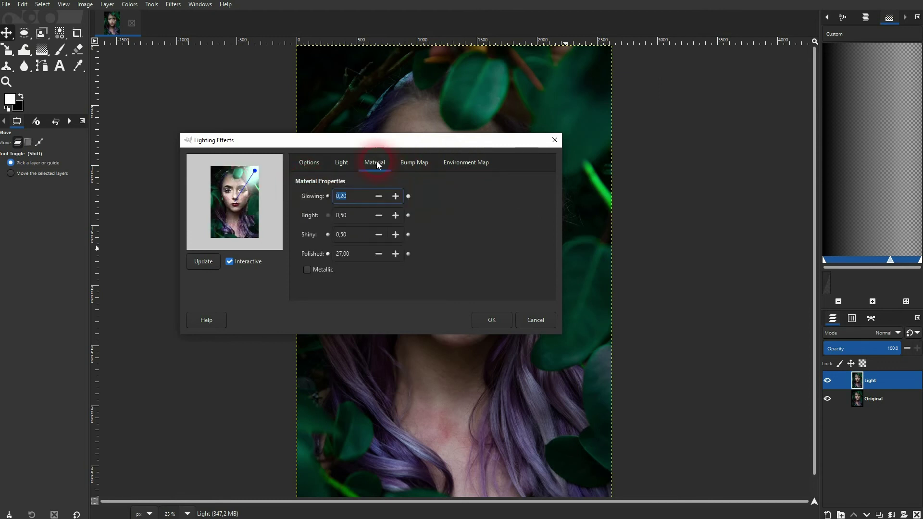
pyautogui.click(332, 164)
pyautogui.click(309, 163)
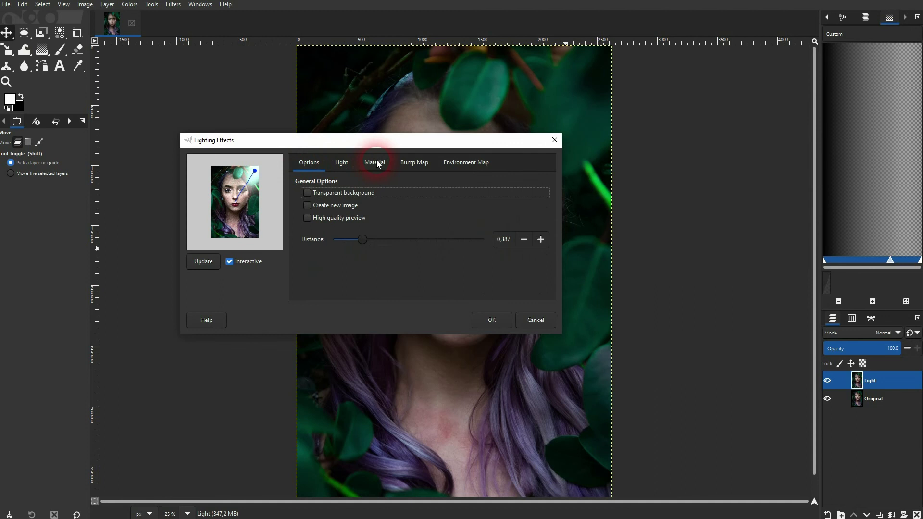
# - Apply the lighting effect and set the Light layer's opacity to 43, comparing with it hidden and shown
pyautogui.click(491, 322)
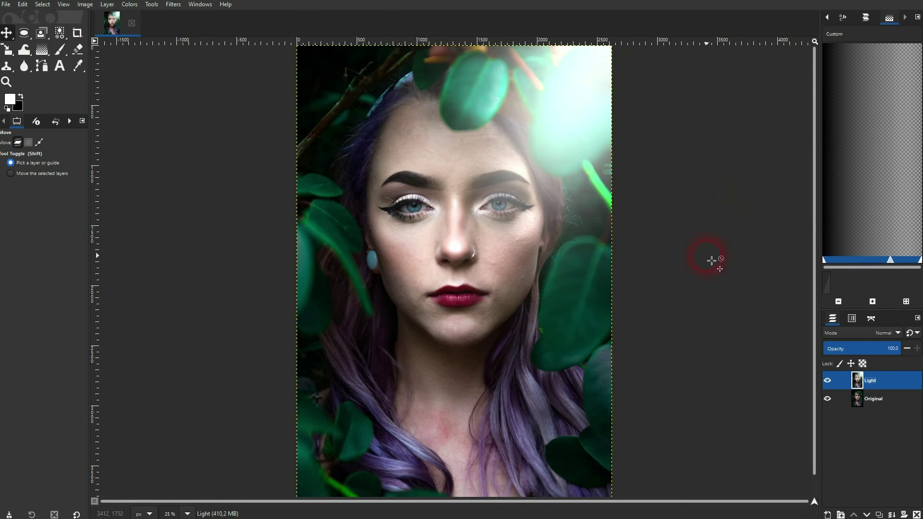
pyautogui.moveTo(862, 354); pyautogui.dragTo(861, 356)
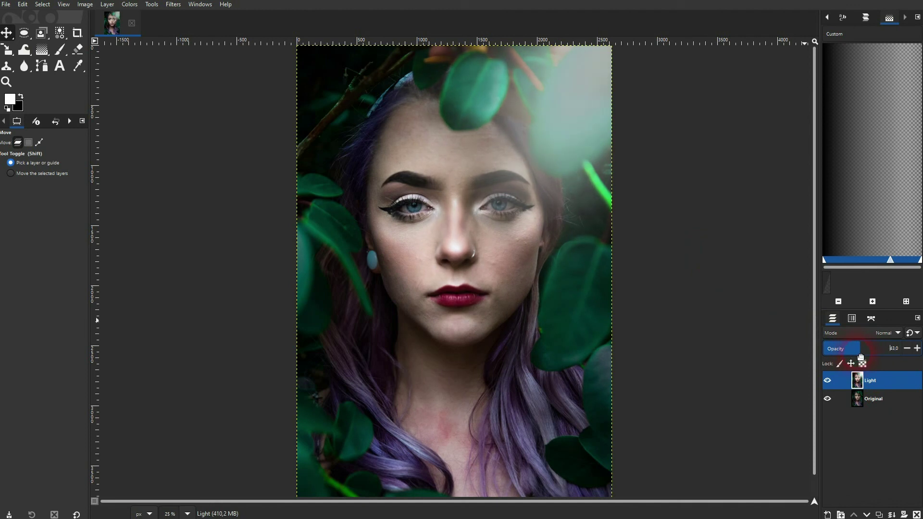
pyautogui.click(825, 384)
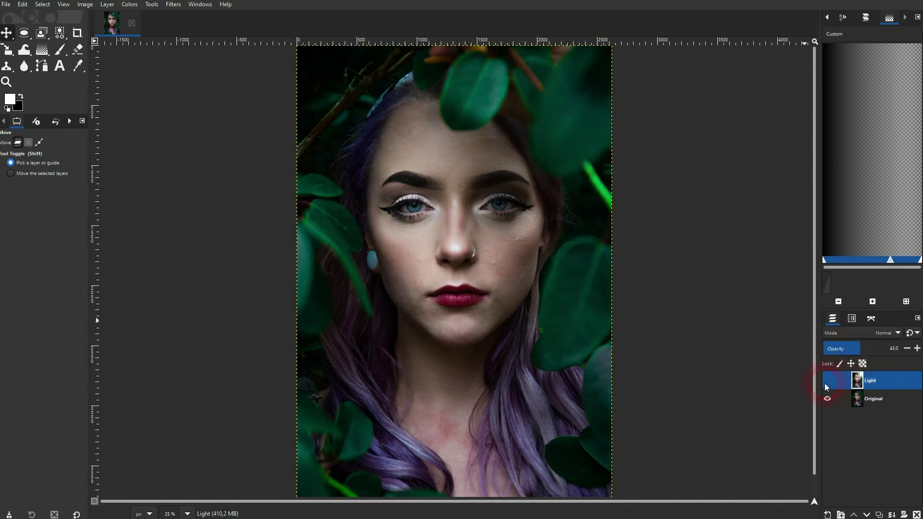
pyautogui.click(825, 384)
pyautogui.click(825, 384)
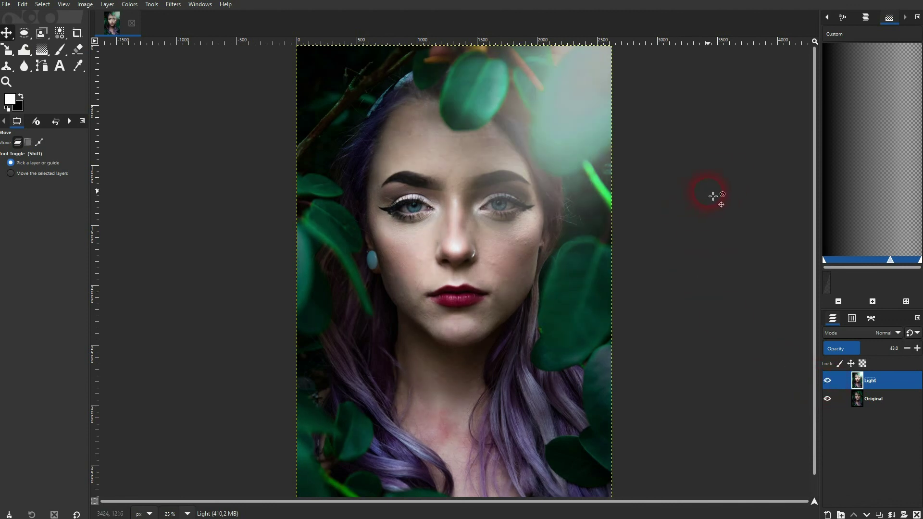